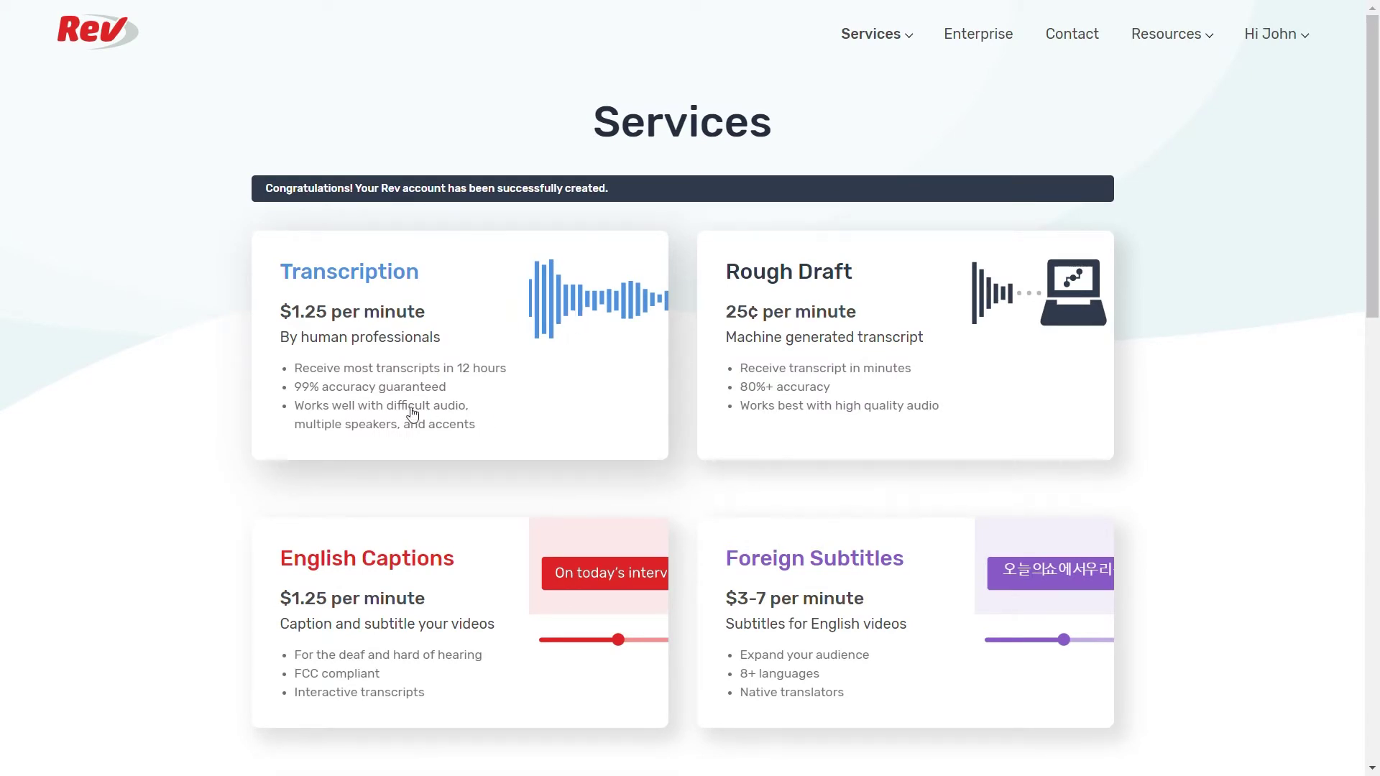
- Open Rev's human Audio Transcription service page from the Transcription card
left_click(383, 395)
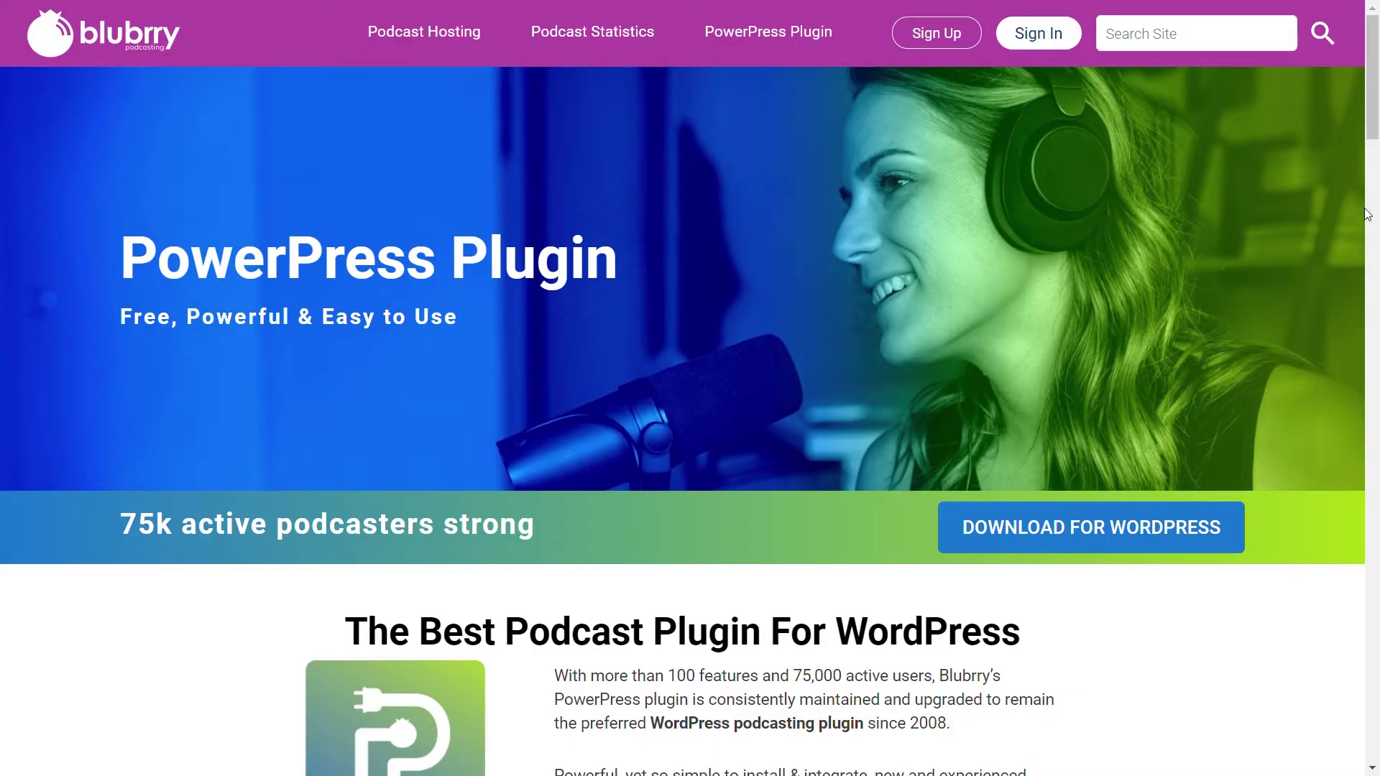
- Scroll down Blubrry's PowerPress Plugin page
left_click_drag(1376, 97, 1376, 226)
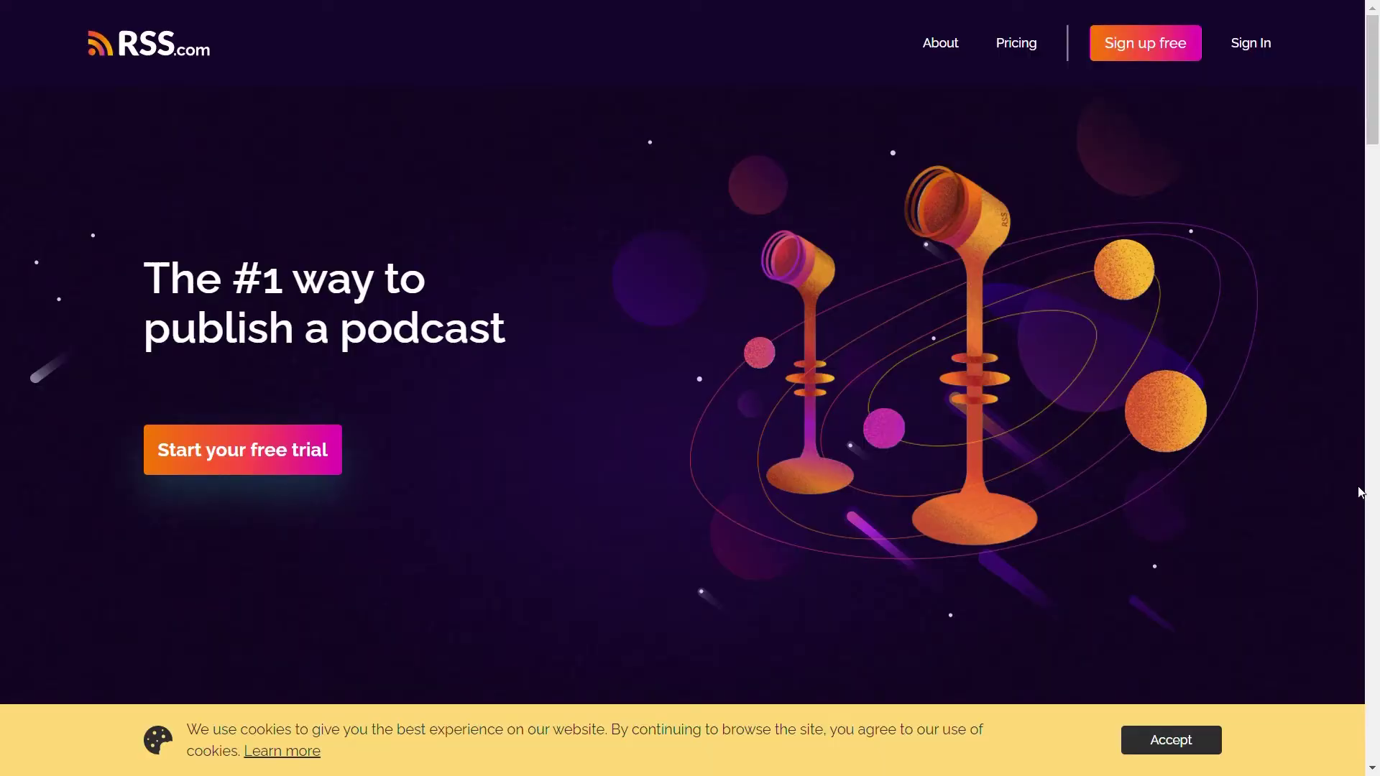
- Start an RSS.com free trial with an e-mail address, then begin a new podcast at its Title field
left_click(285, 461)
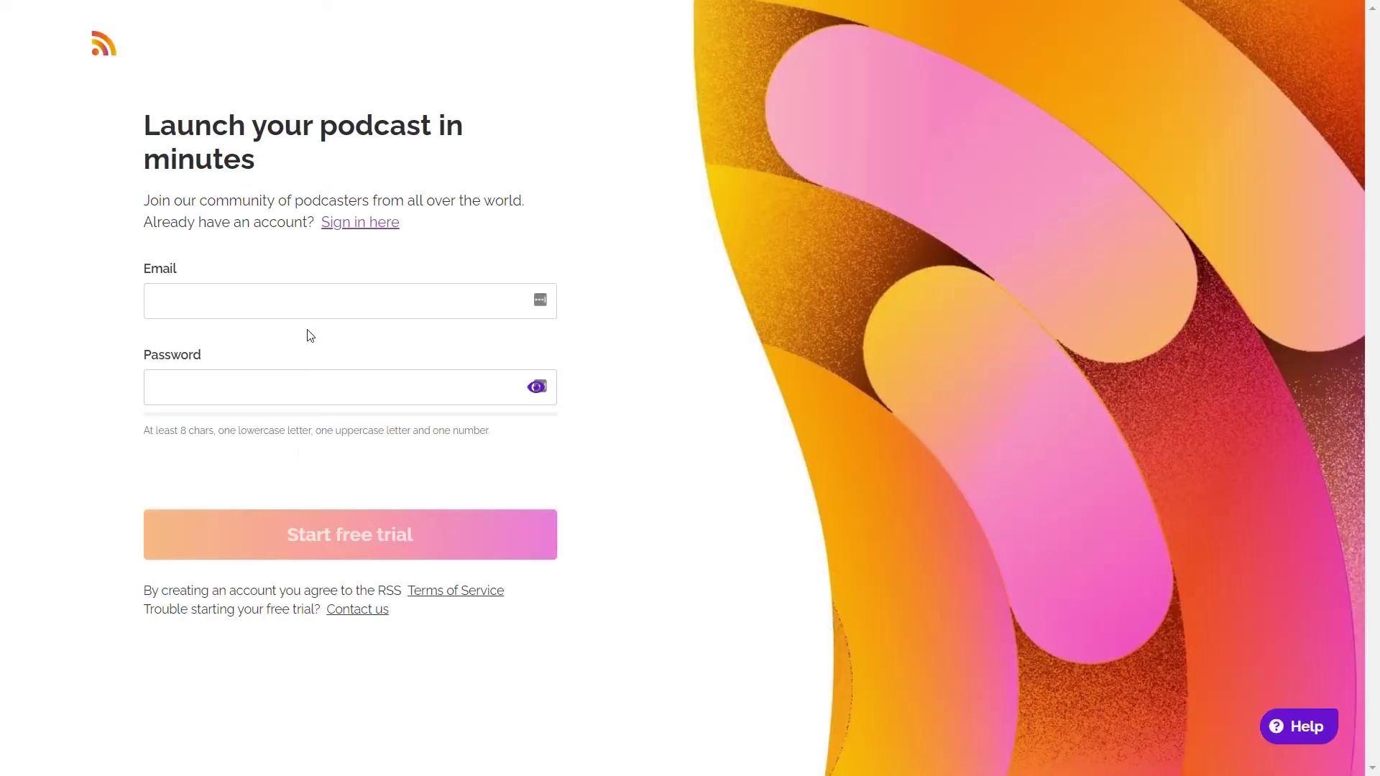
left_click(308, 304)
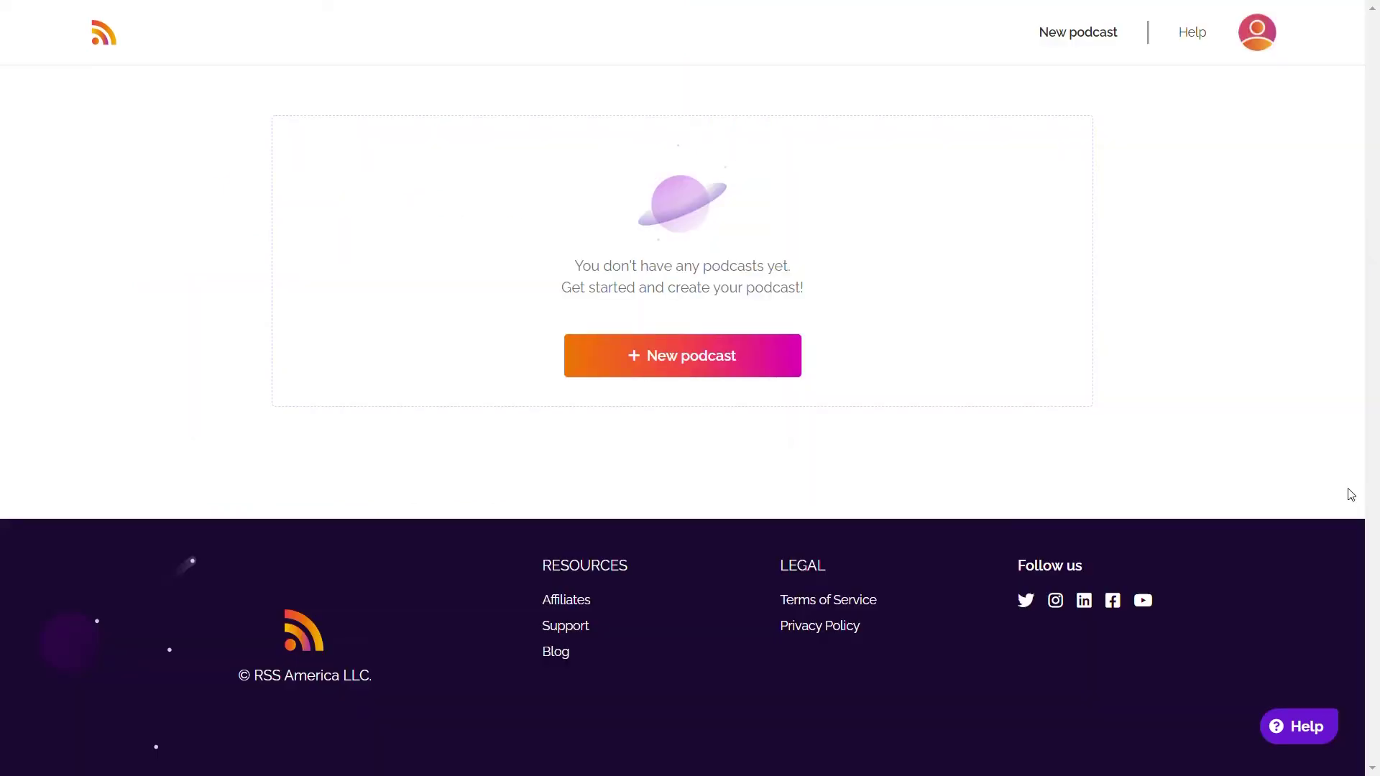
left_click(767, 342)
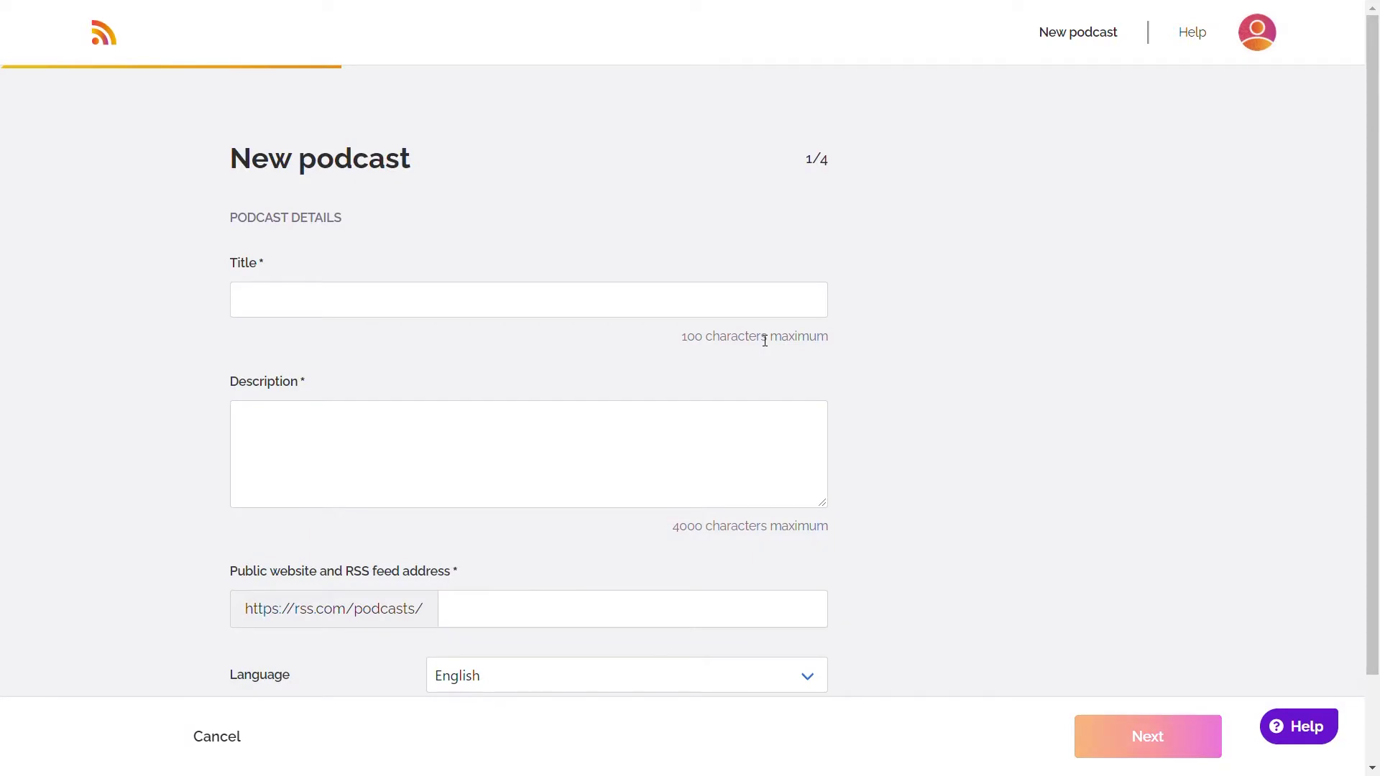
left_click(460, 305)
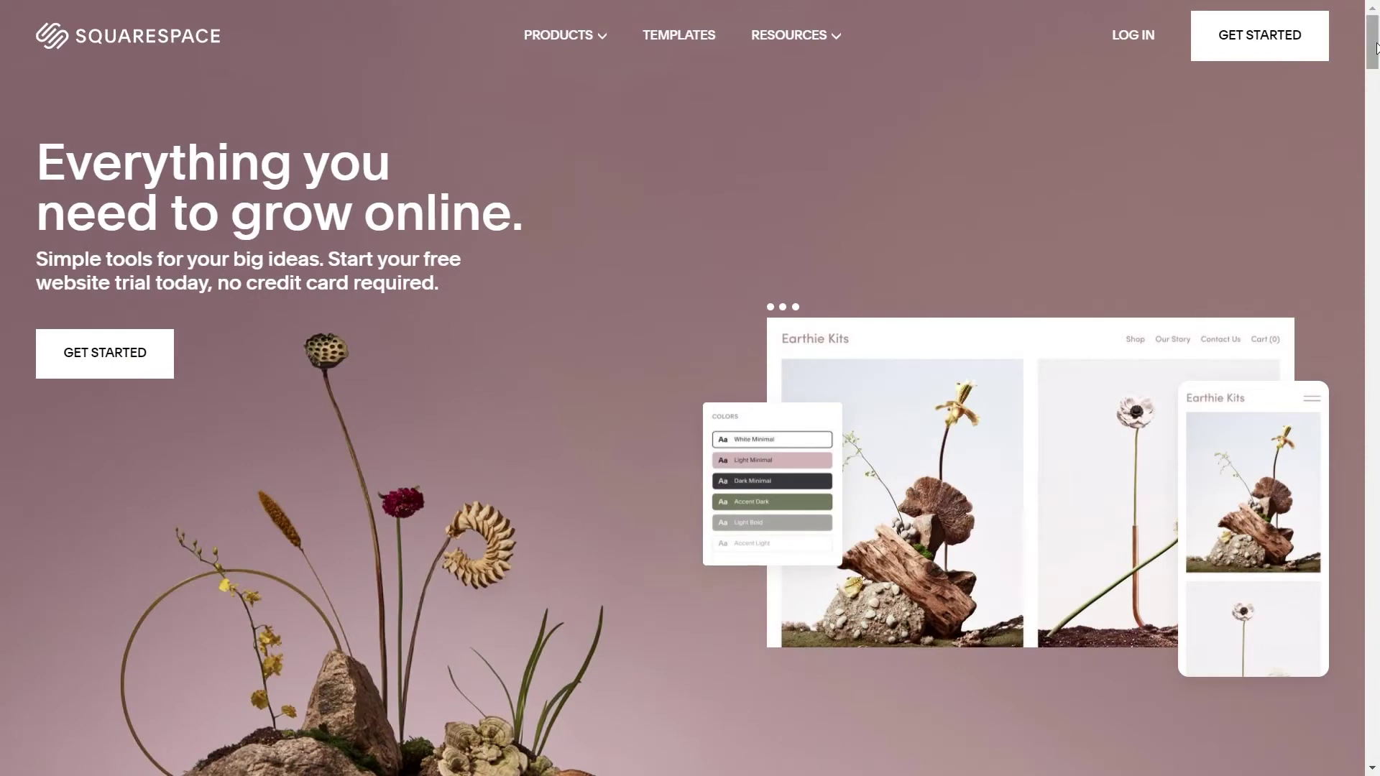
left_click_drag(1376, 47, 1376, 154)
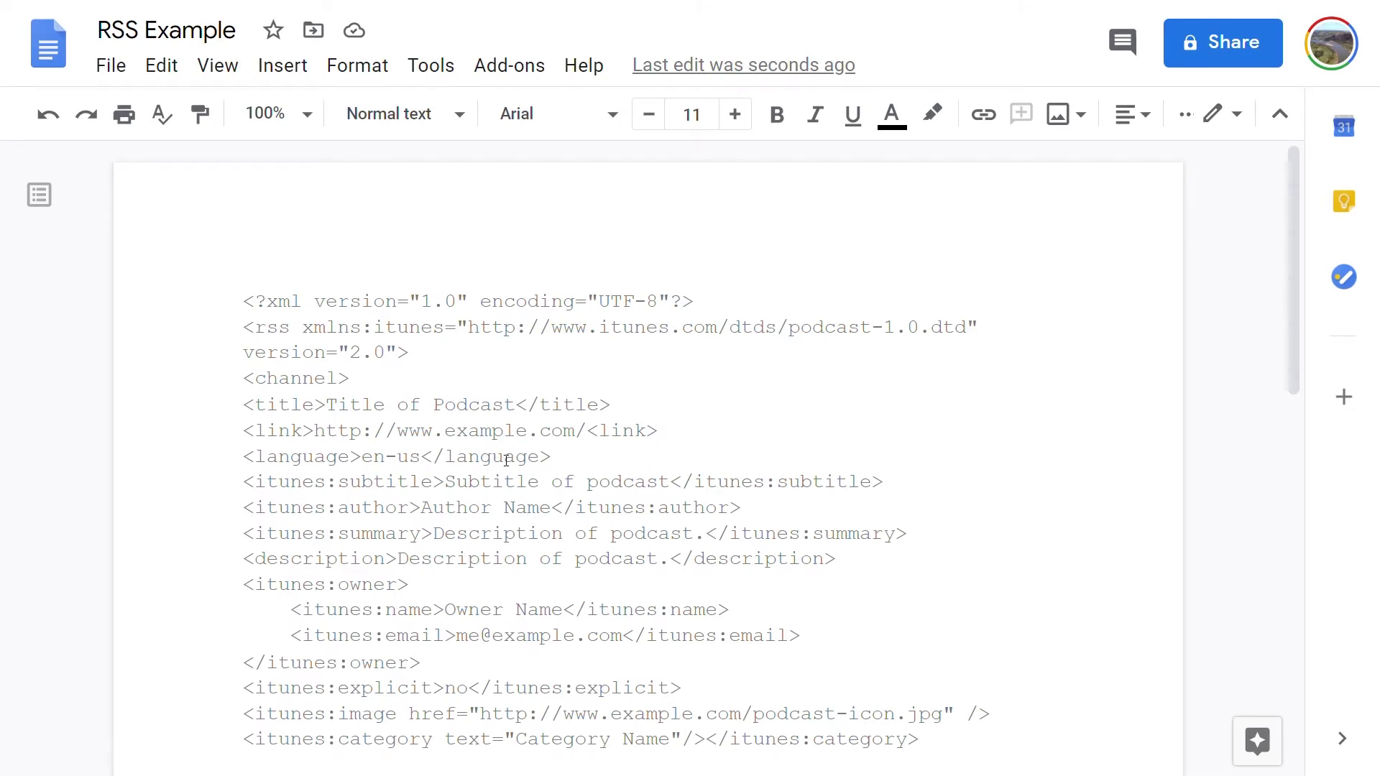
- Scroll the RSS Example template to its closing </rss> tag, then switch to RSS.app's RSS Builder
scroll(535, 479, "down", 3)
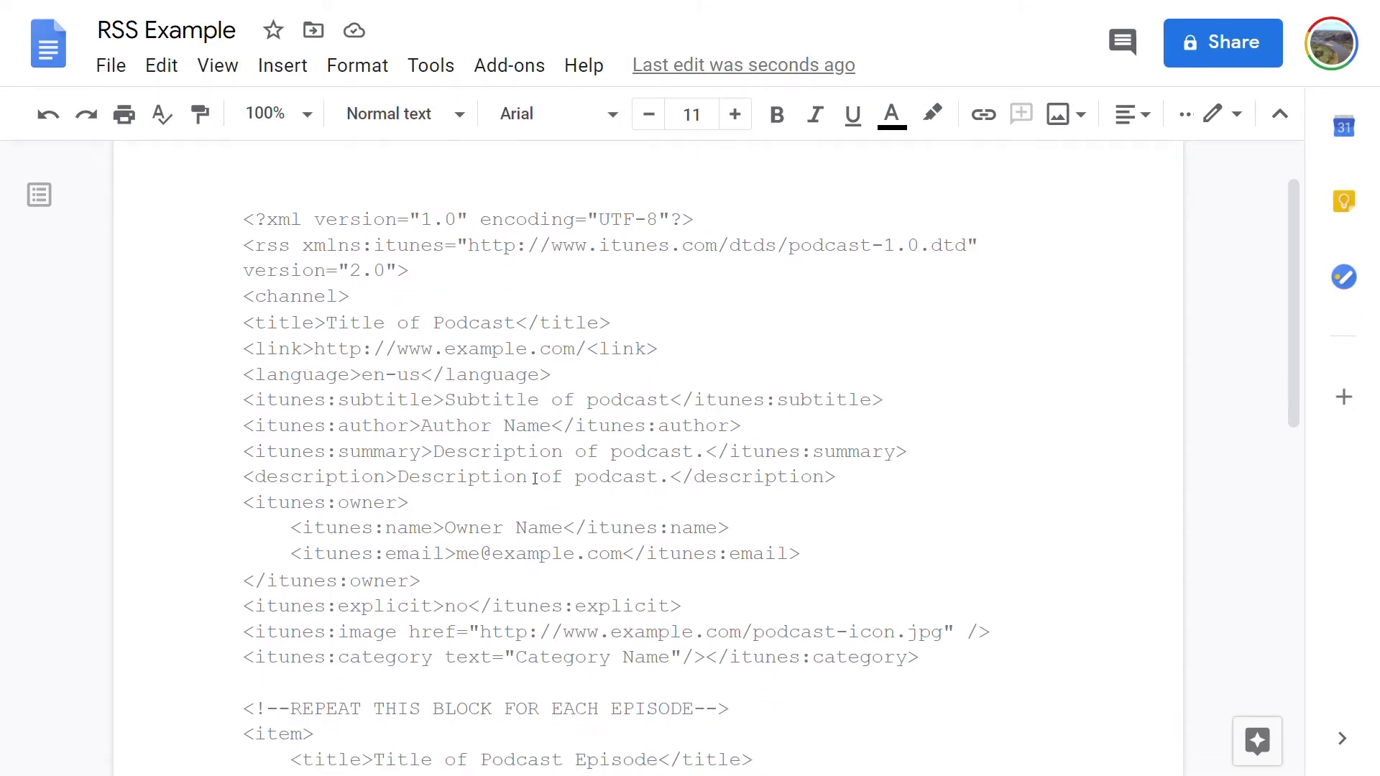
scroll(535, 479, "down", 3)
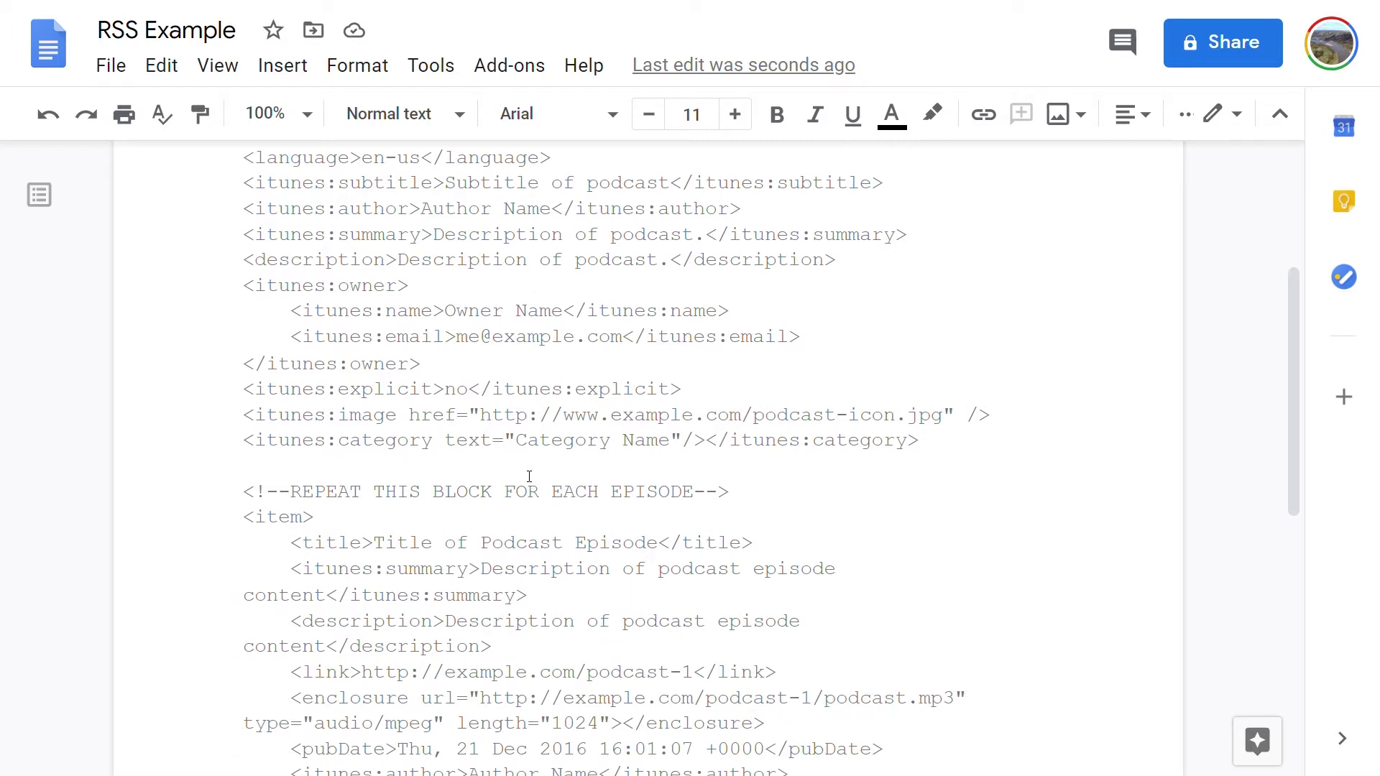
scroll(529, 477, "down", 3)
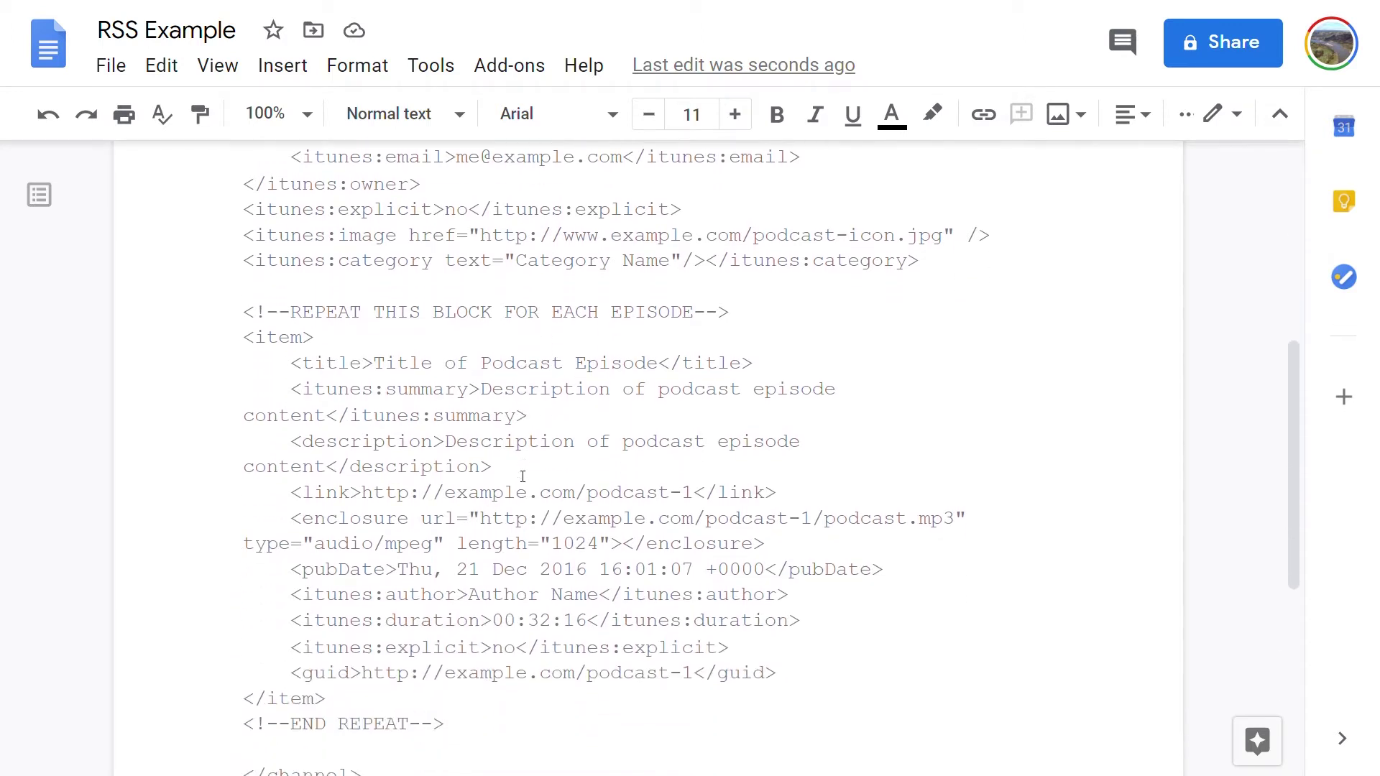
scroll(519, 476, "down", 1)
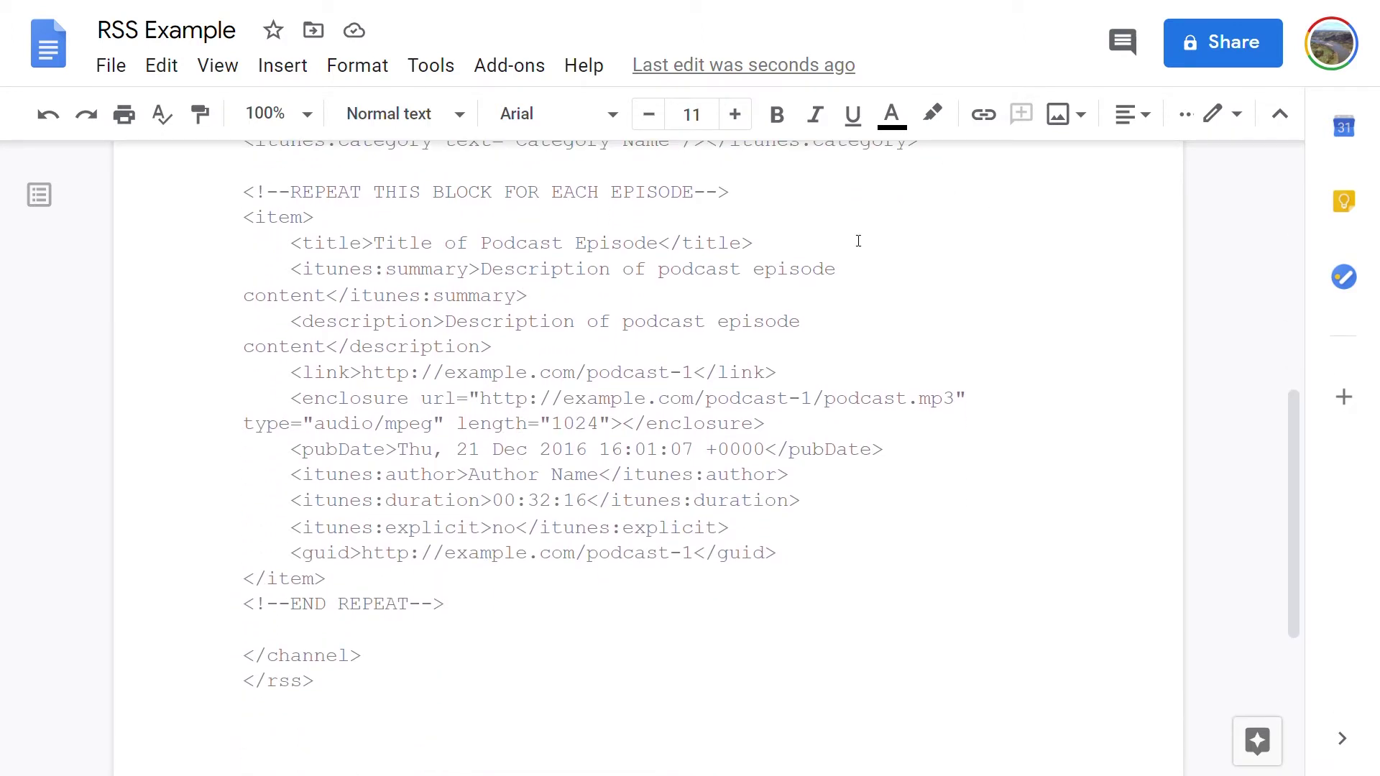
key("ctrl+Tab")
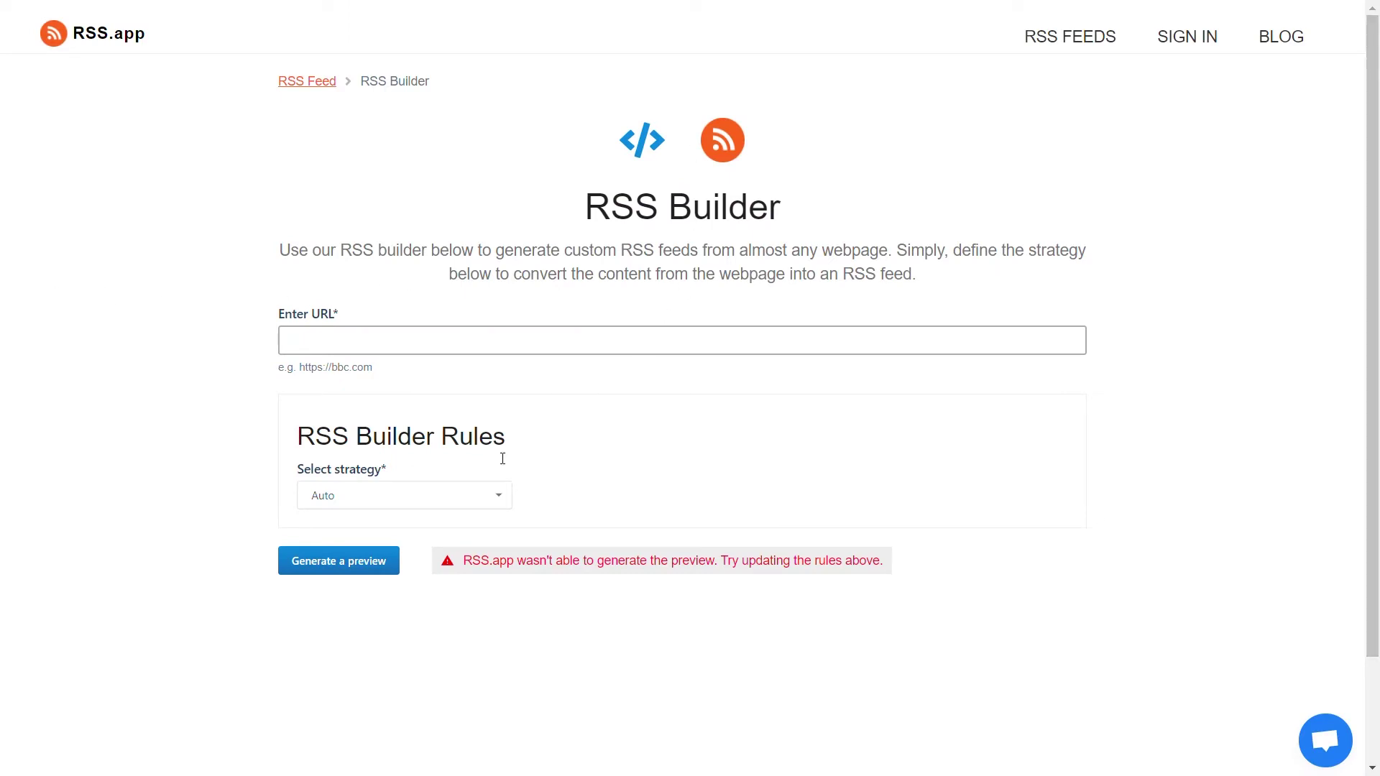
- Paste the Team Guru SoundCloud URL, preview it, and create the RSS feed
left_click(329, 343)
type("https://soundcloud.com/teamguru/")
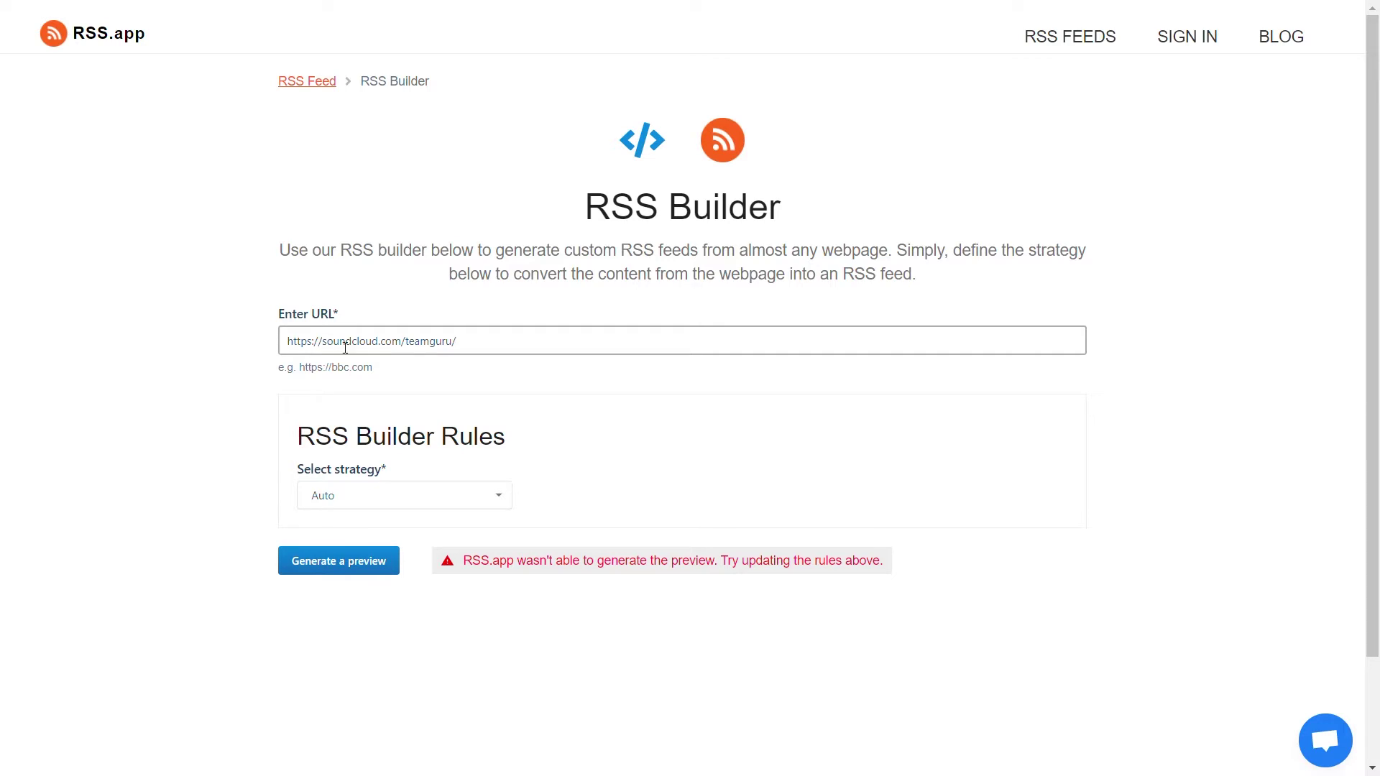
left_click(386, 563)
scroll(925, 471, "down", 3)
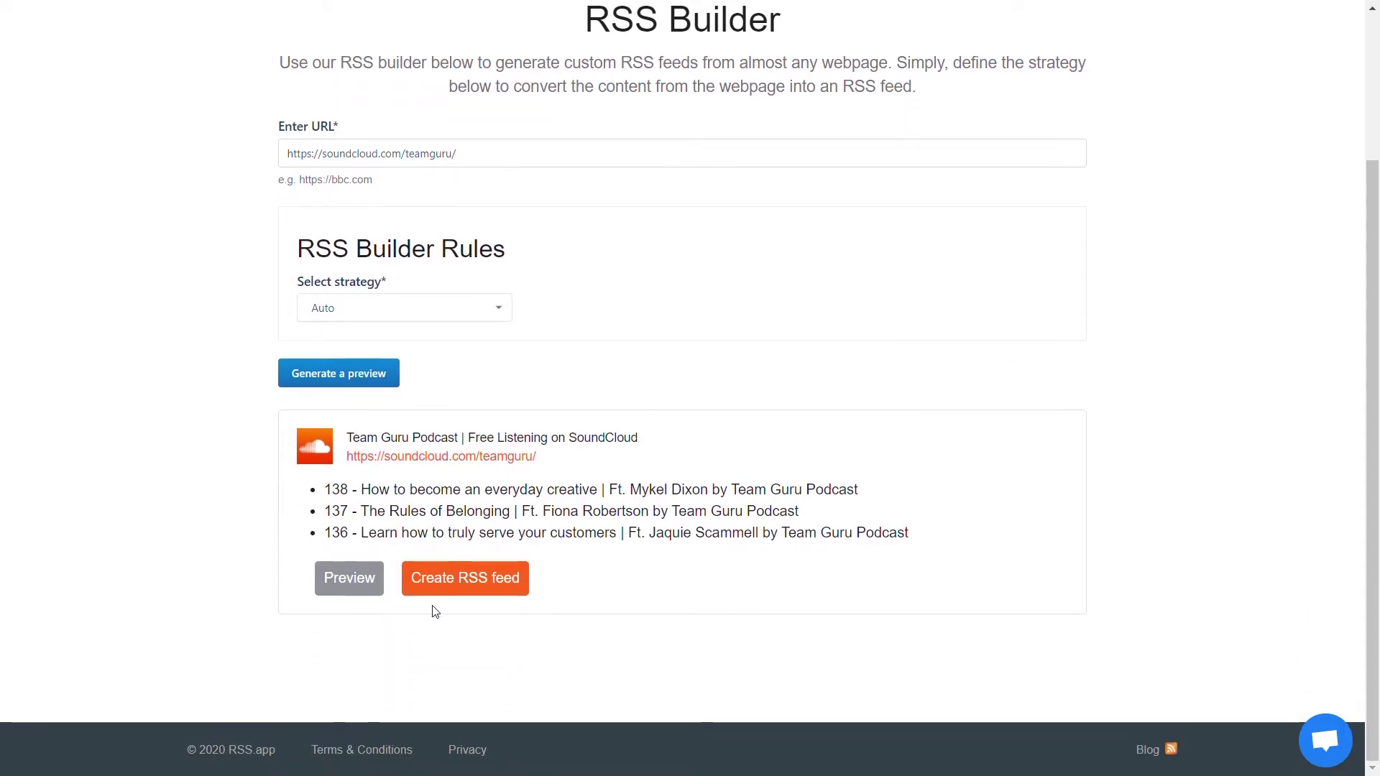
left_click(477, 578)
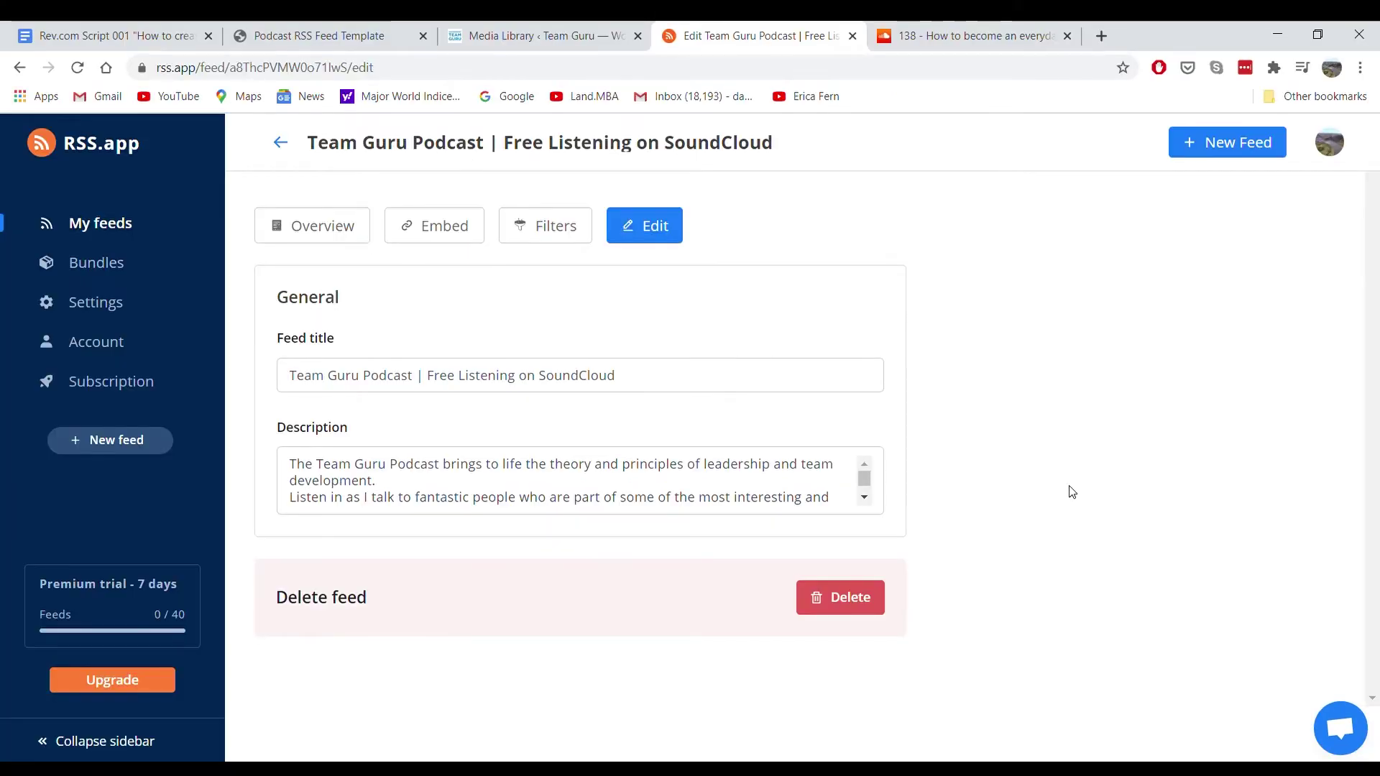
- Replace 'Free Listening on SoundCloud' in the feed title with 'The' and show the embed code
left_click(427, 375)
left_click_drag(428, 375, 807, 373)
key("BackSpace")
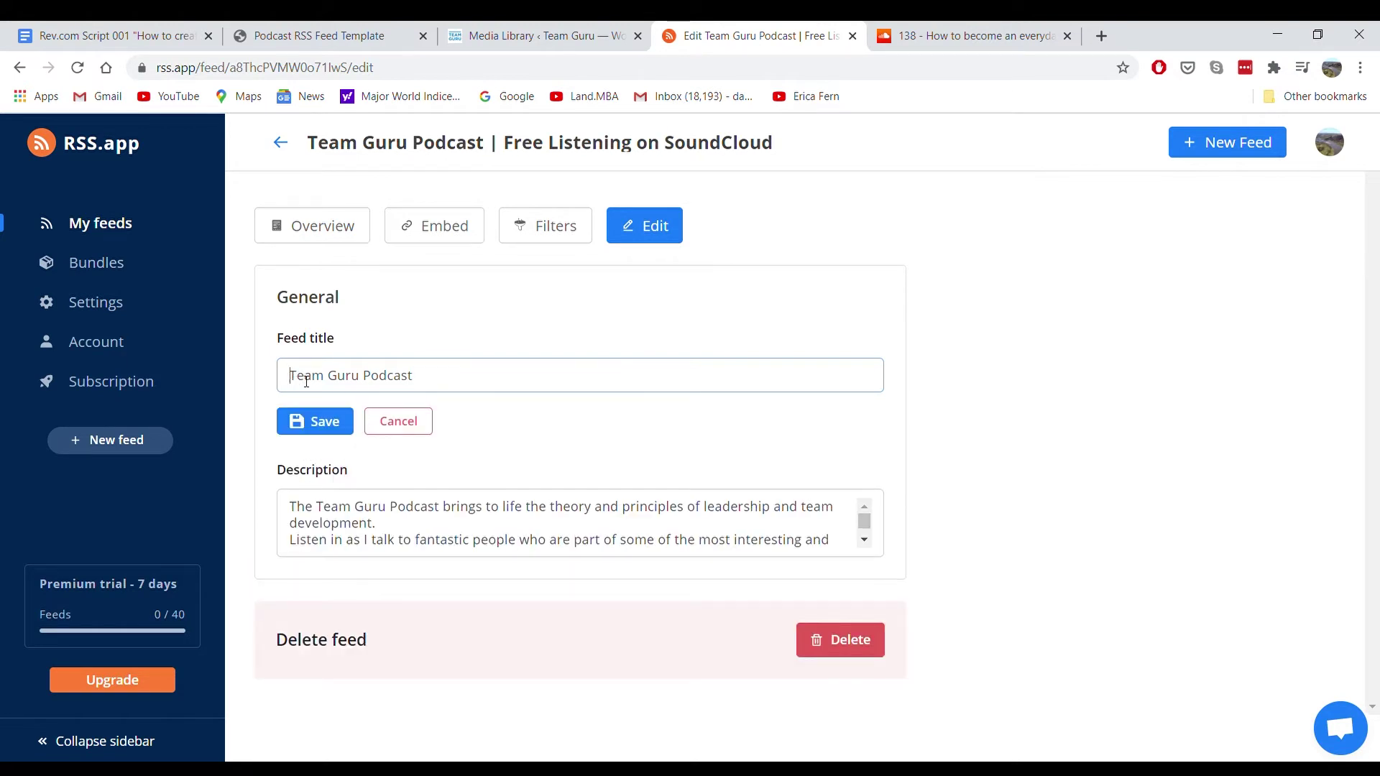
type("The")
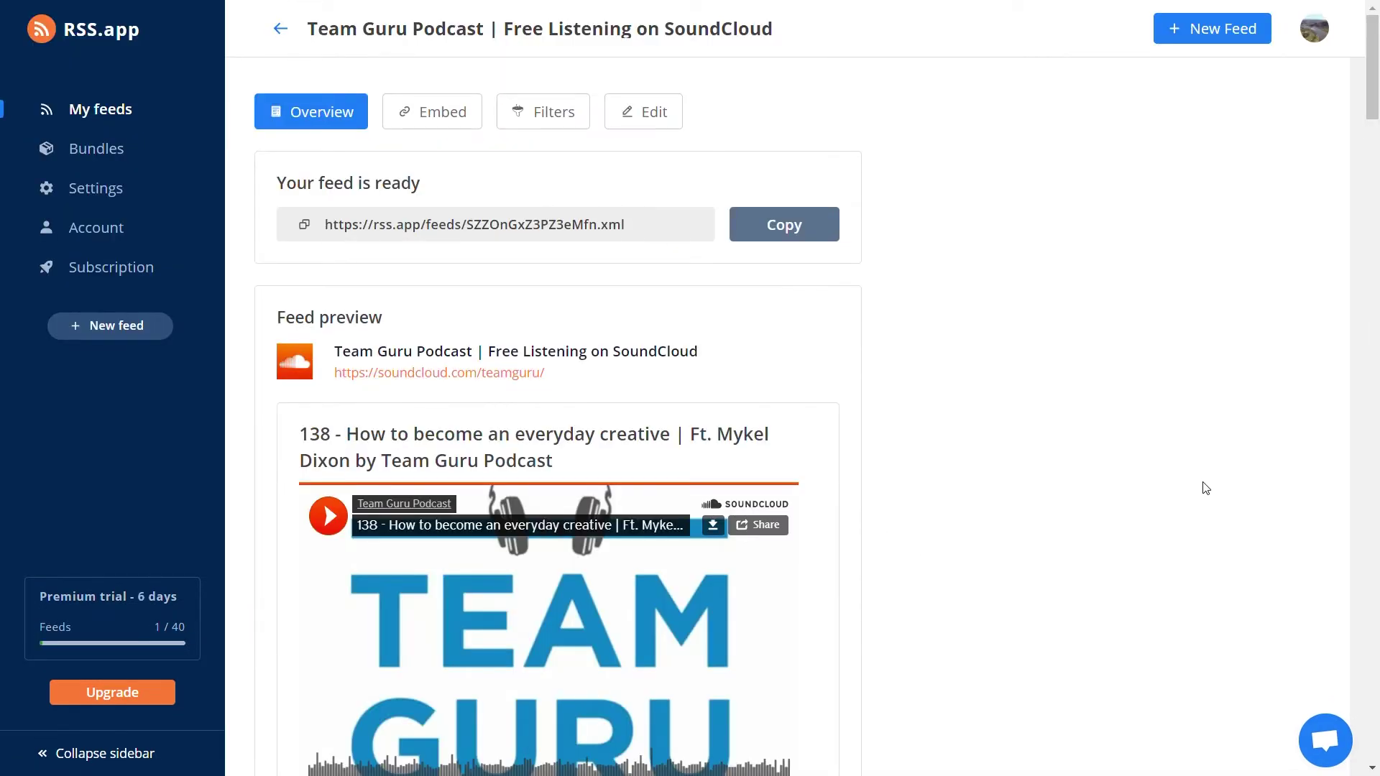
left_click(453, 109)
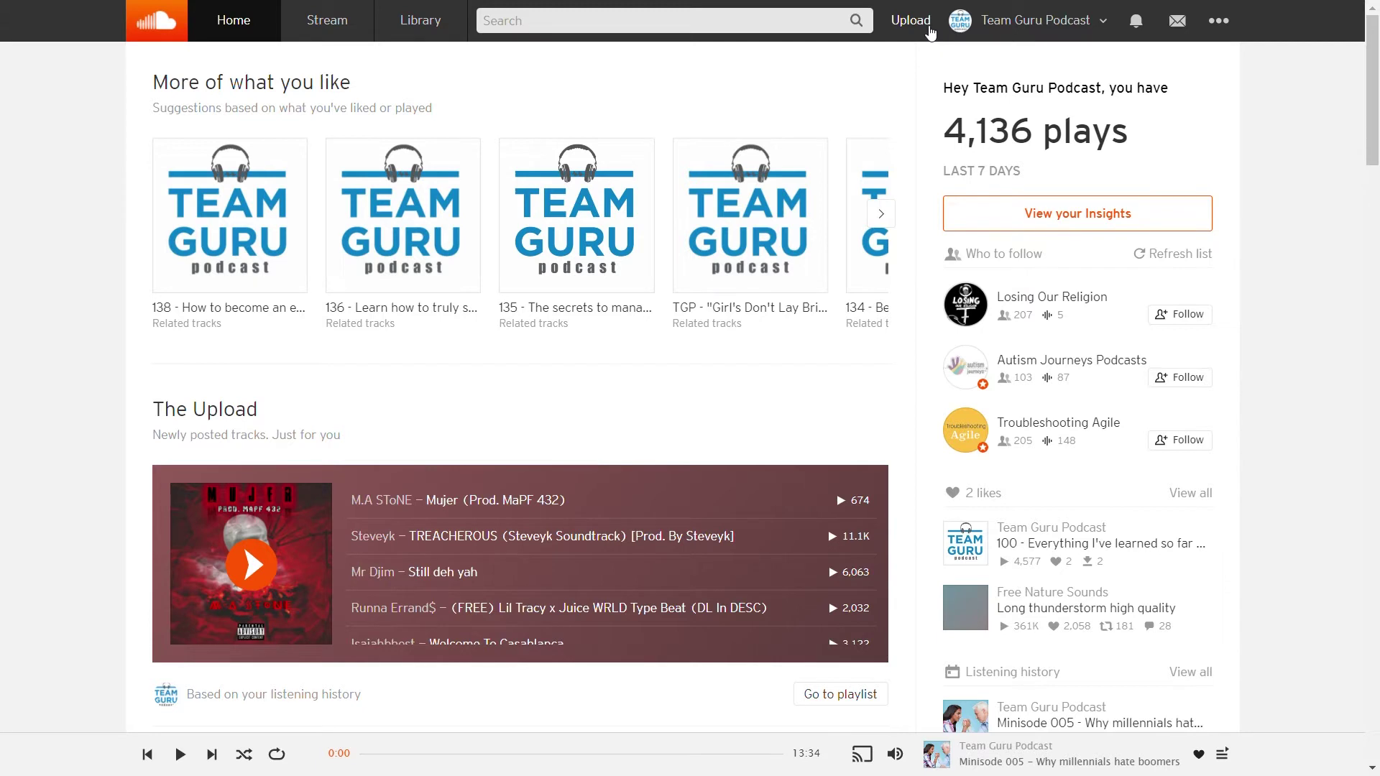
- Go to SoundCloud's track upload page
left_click(926, 31)
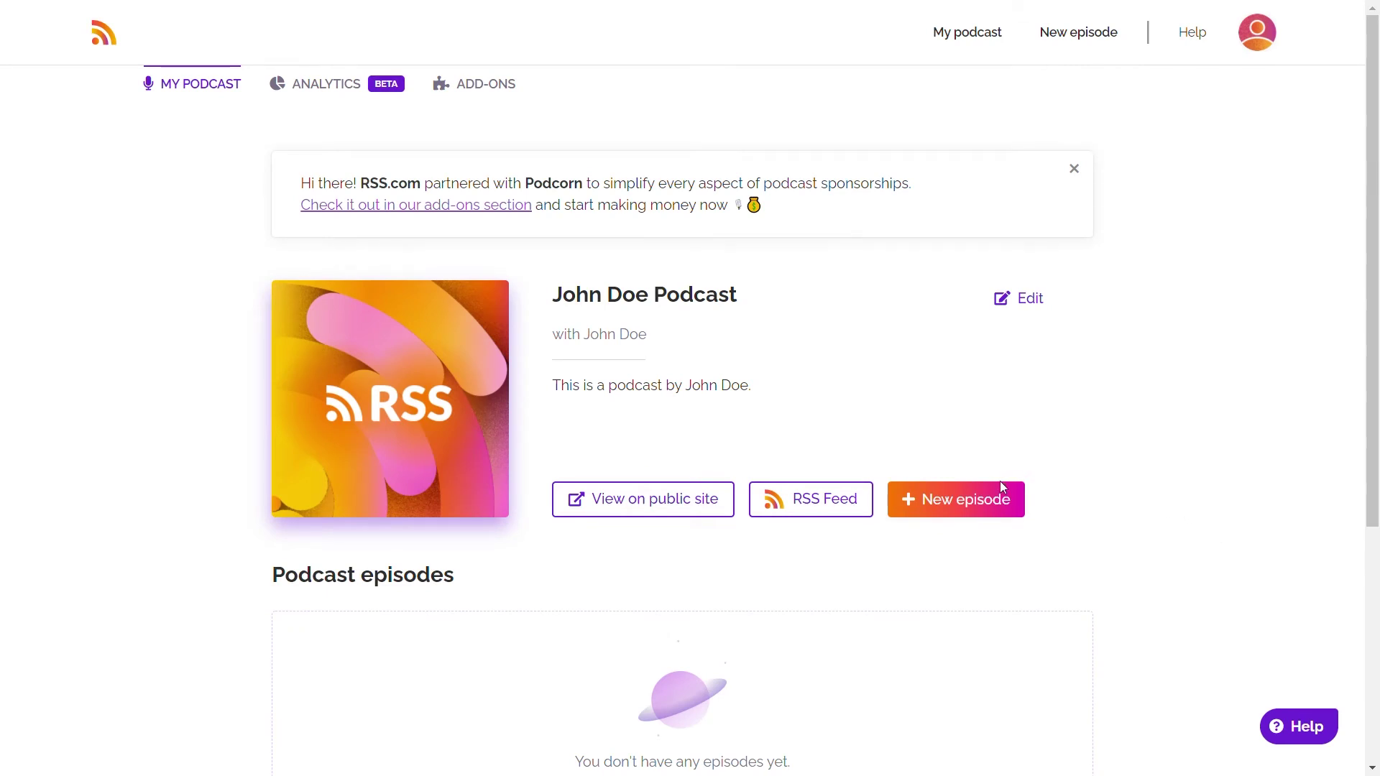
- Preview the new-episode form, then copy the podcast's RSS feed address
left_click(1014, 499)
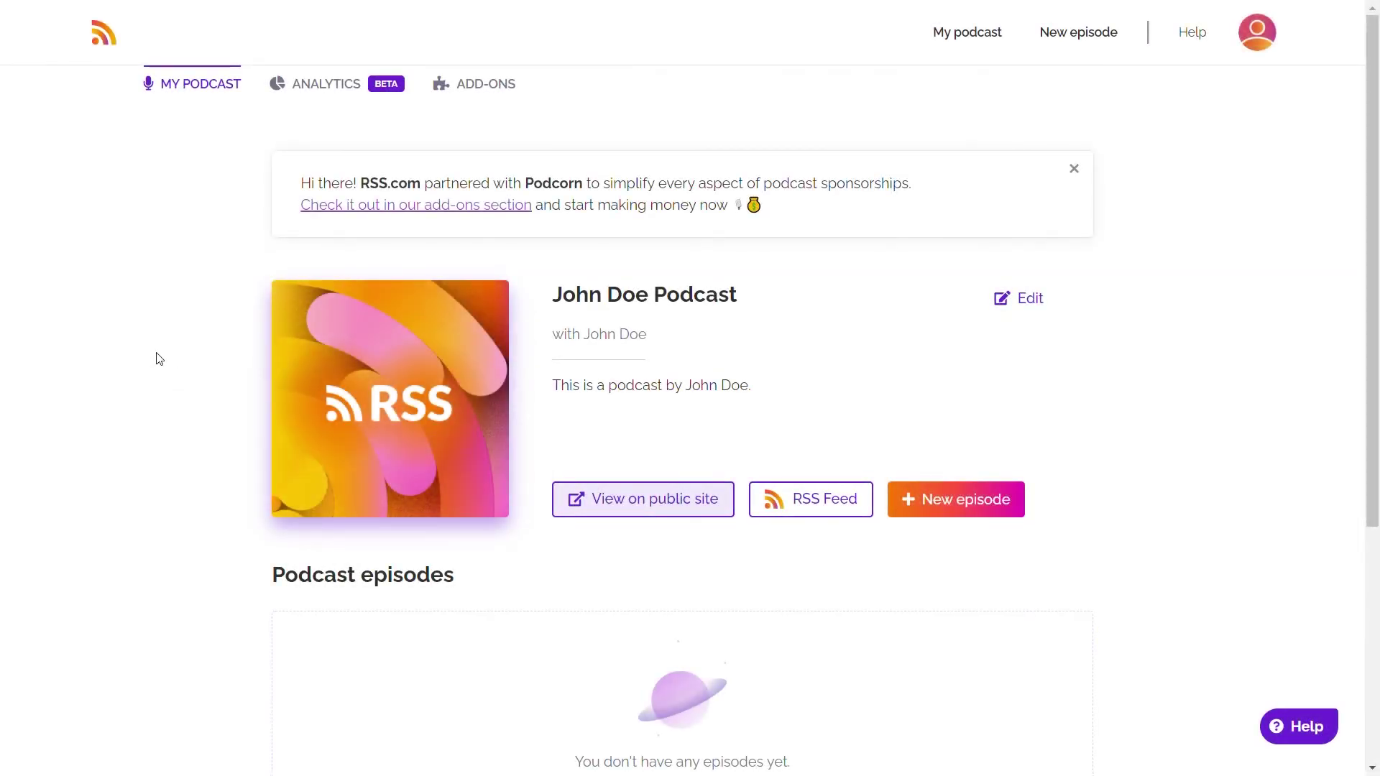
left_click(835, 513)
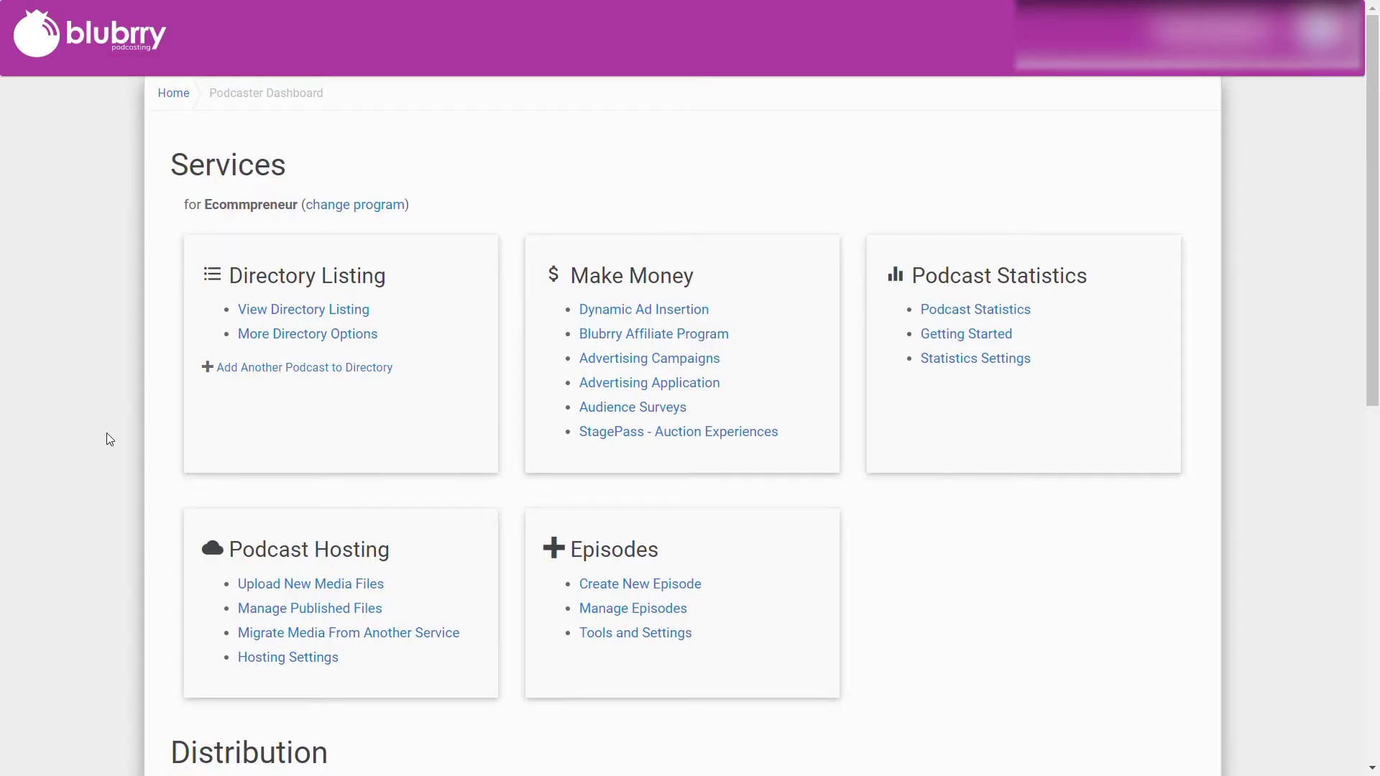
- Open Blubrry's Podcast Hosting Settings for the Ecommpreneur podcast
left_click(298, 658)
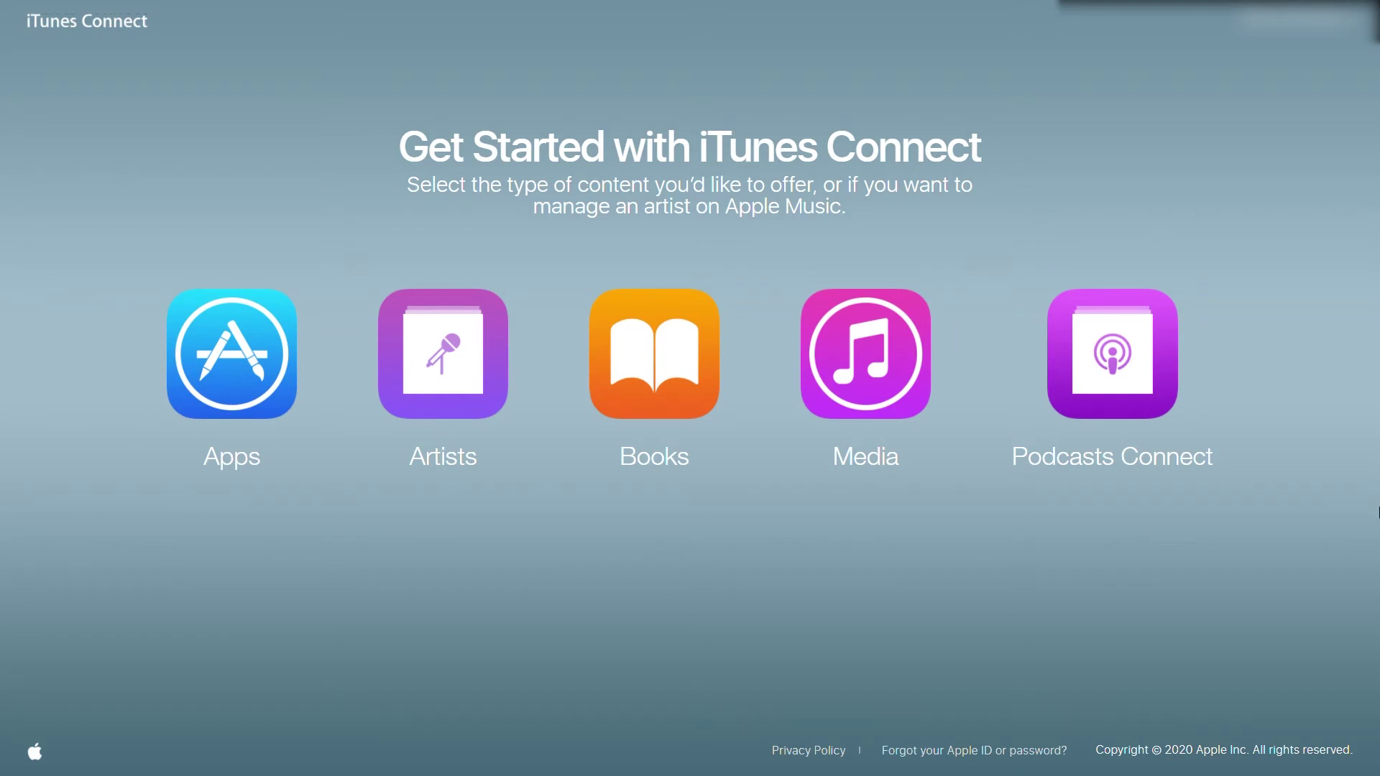
- Go to Podcasts Connect and paste the RSS feed address into the New Feed URL field
left_click(1153, 393)
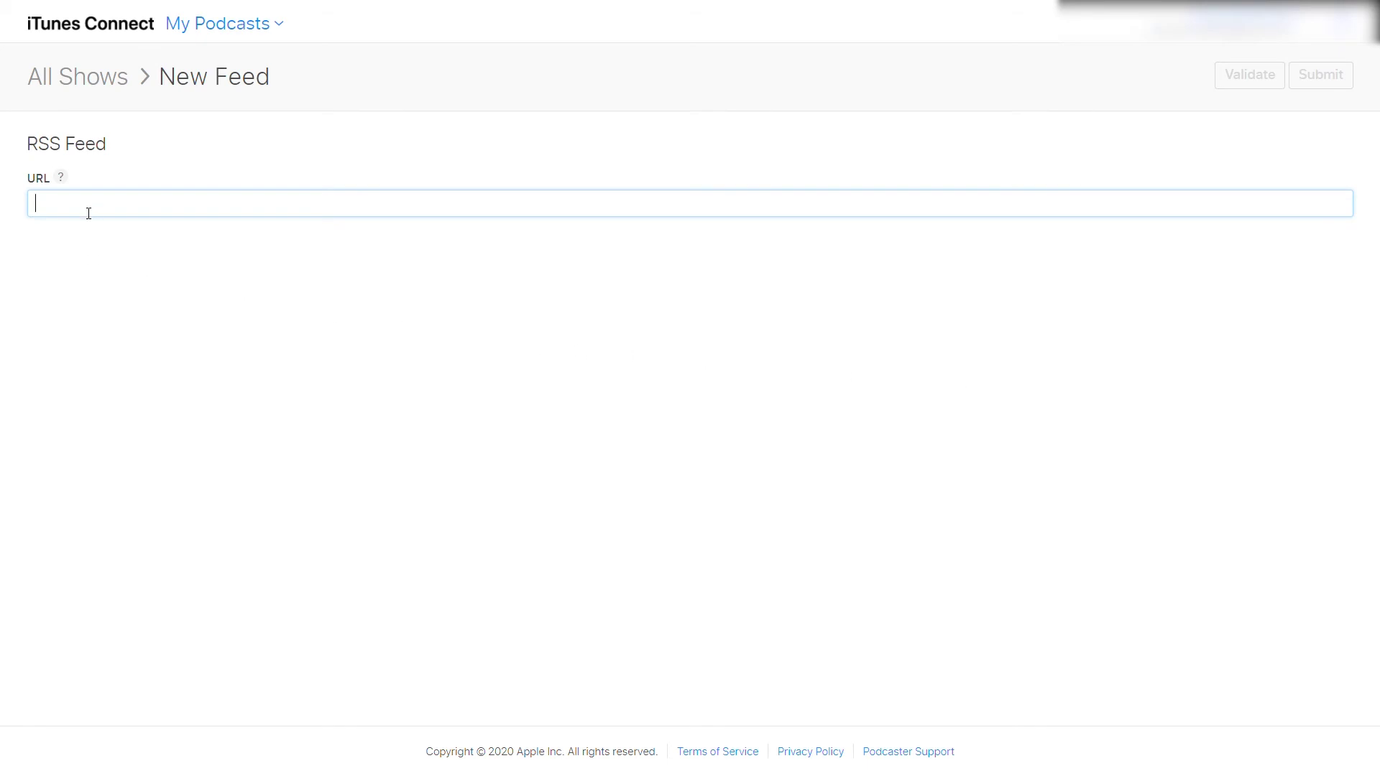
key("ctrl+v")
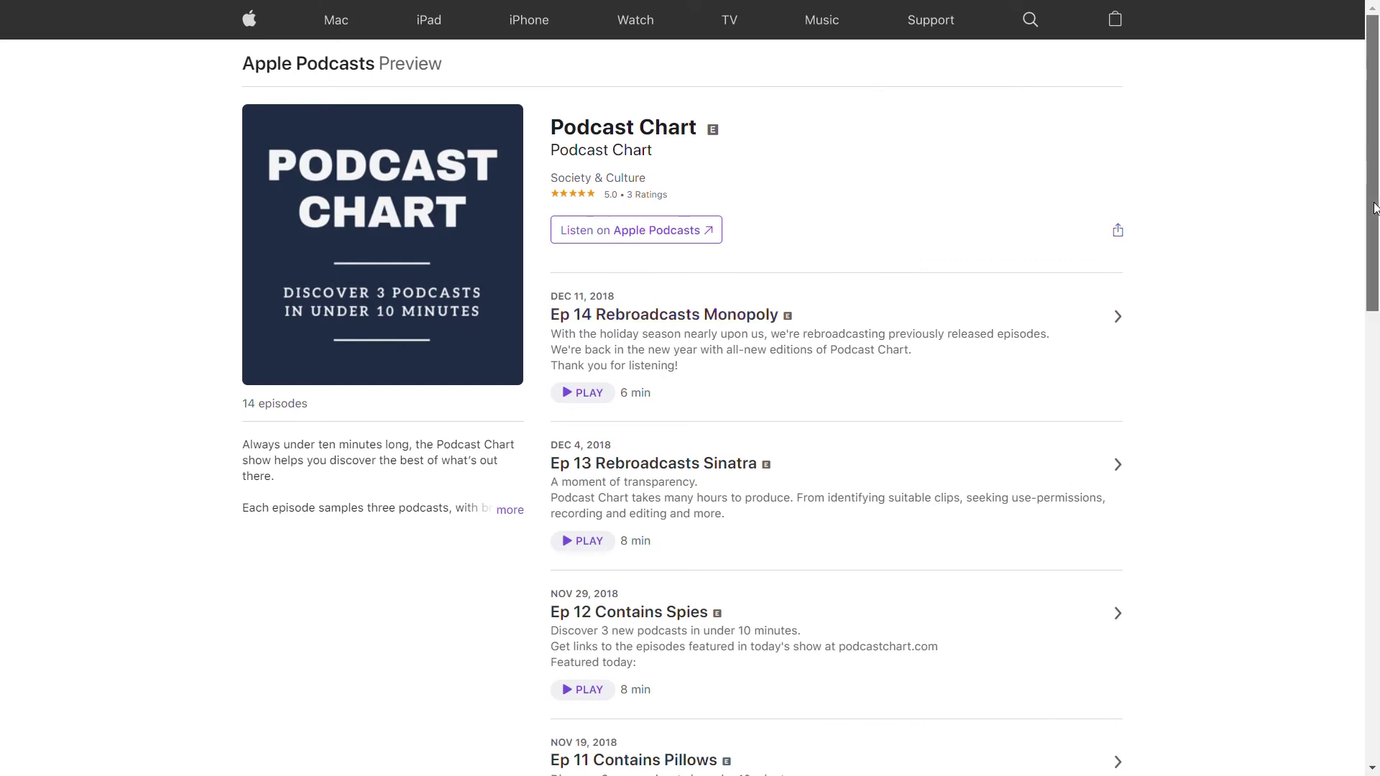
left_click_drag(1374, 208, 1349, 311)
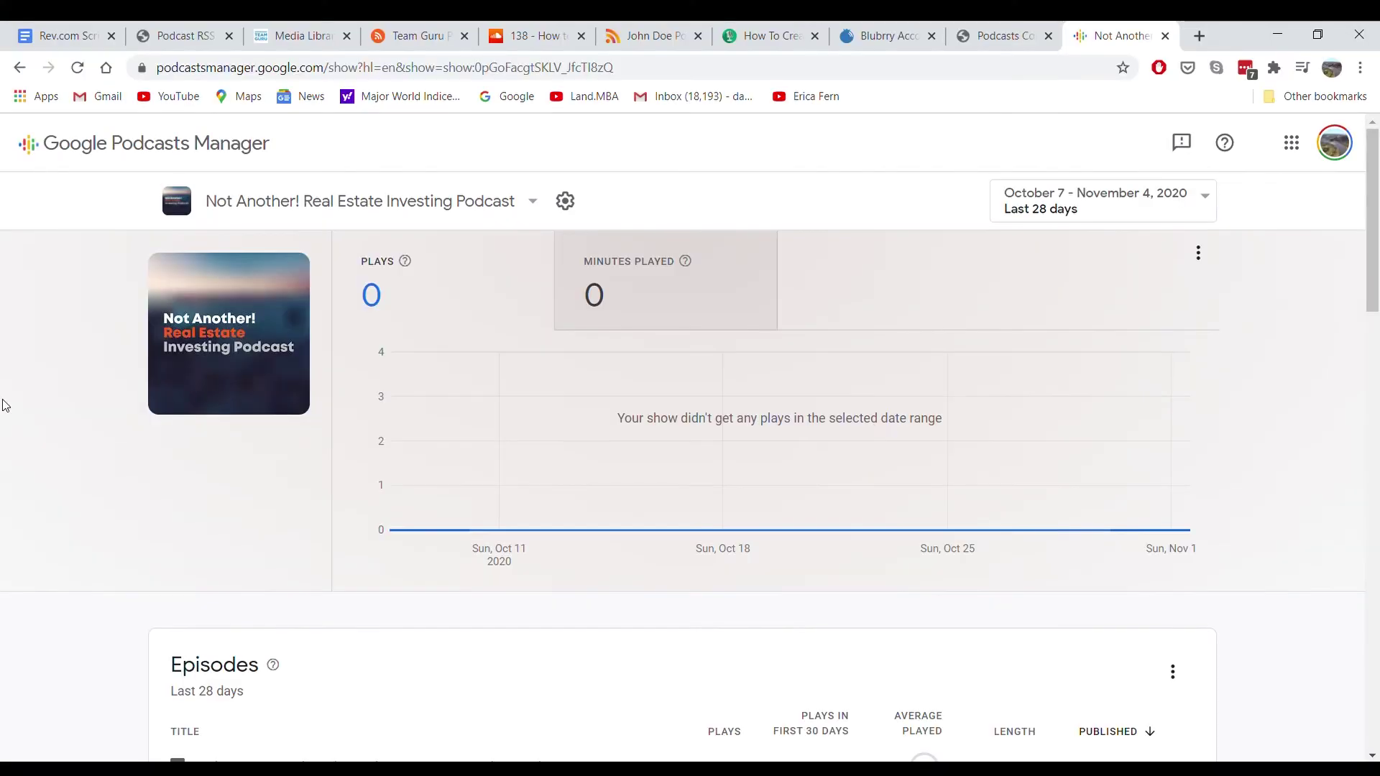
- Choose Add show from the show dropdown to start adding another podcast
left_click(545, 204)
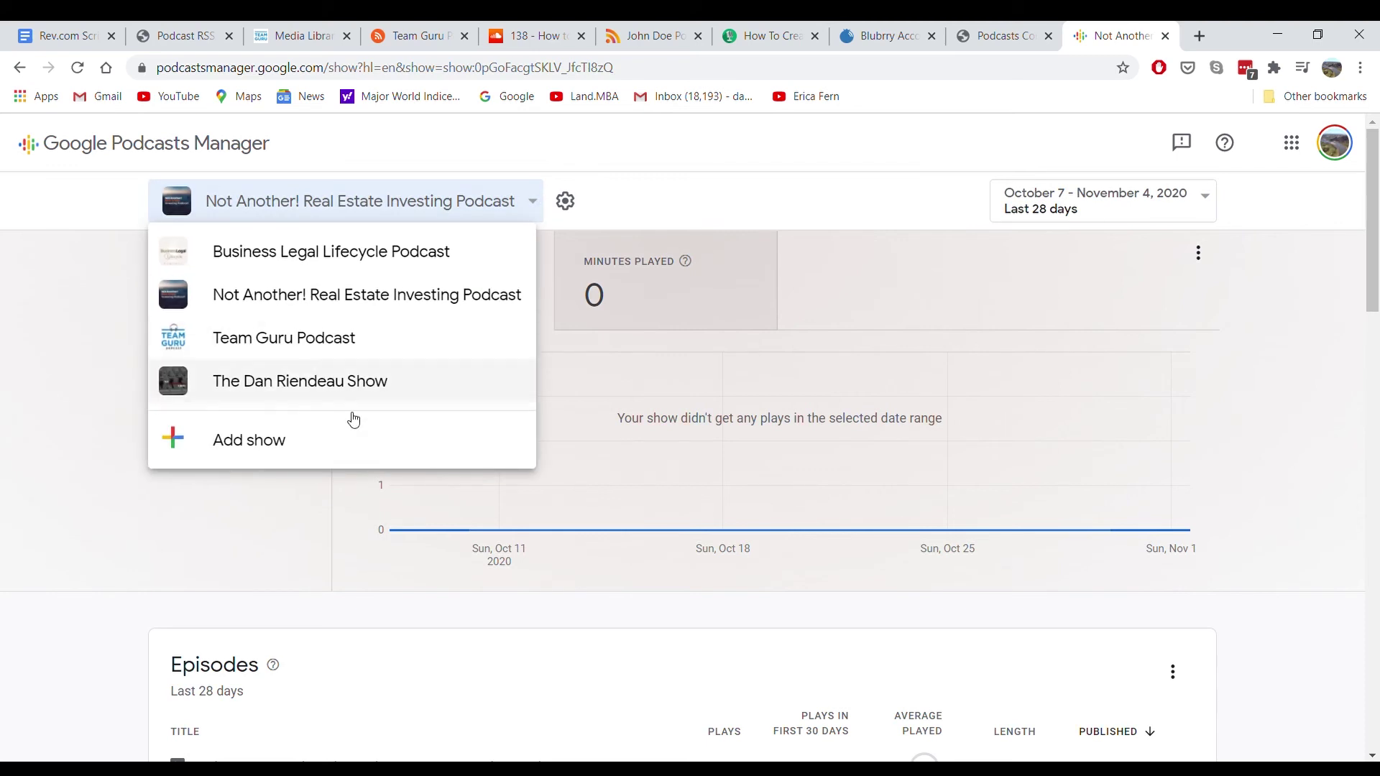
left_click(287, 440)
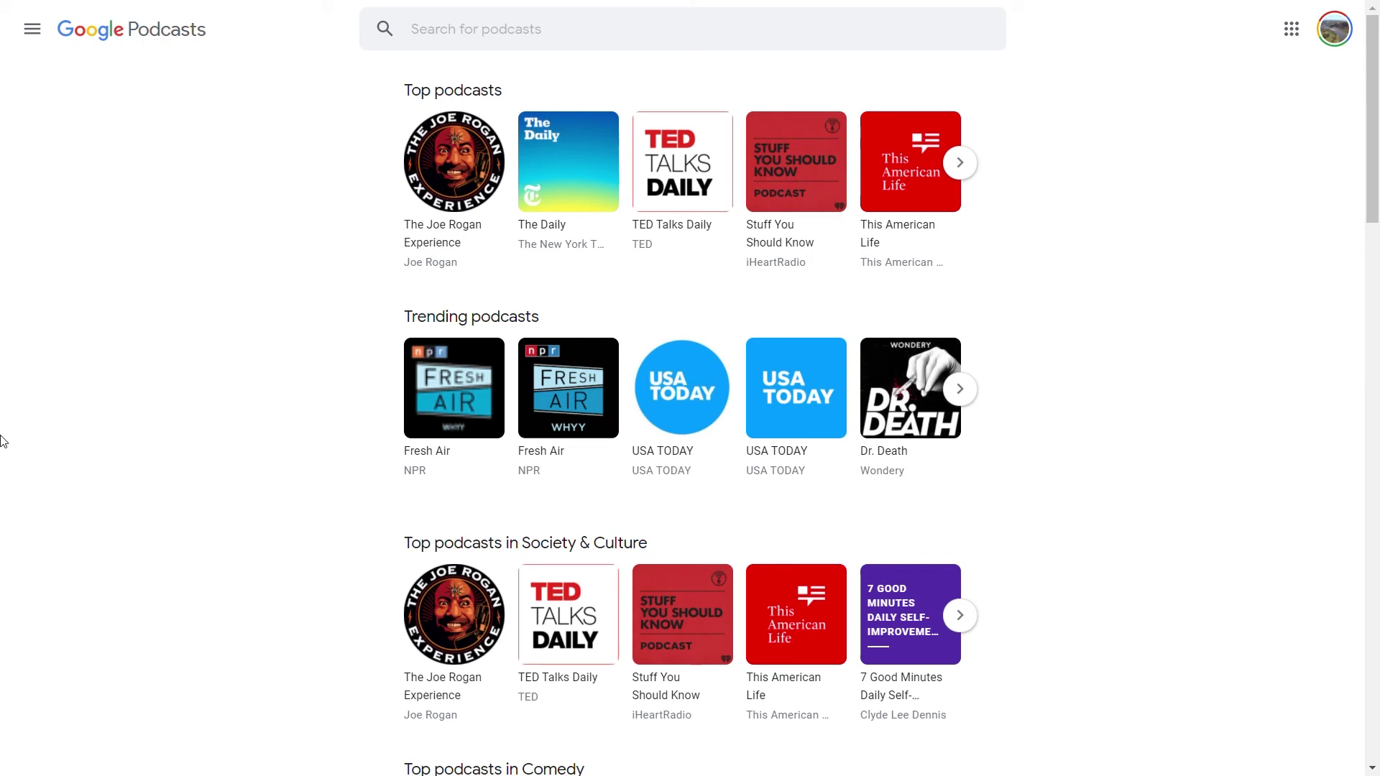
left_click(32, 30)
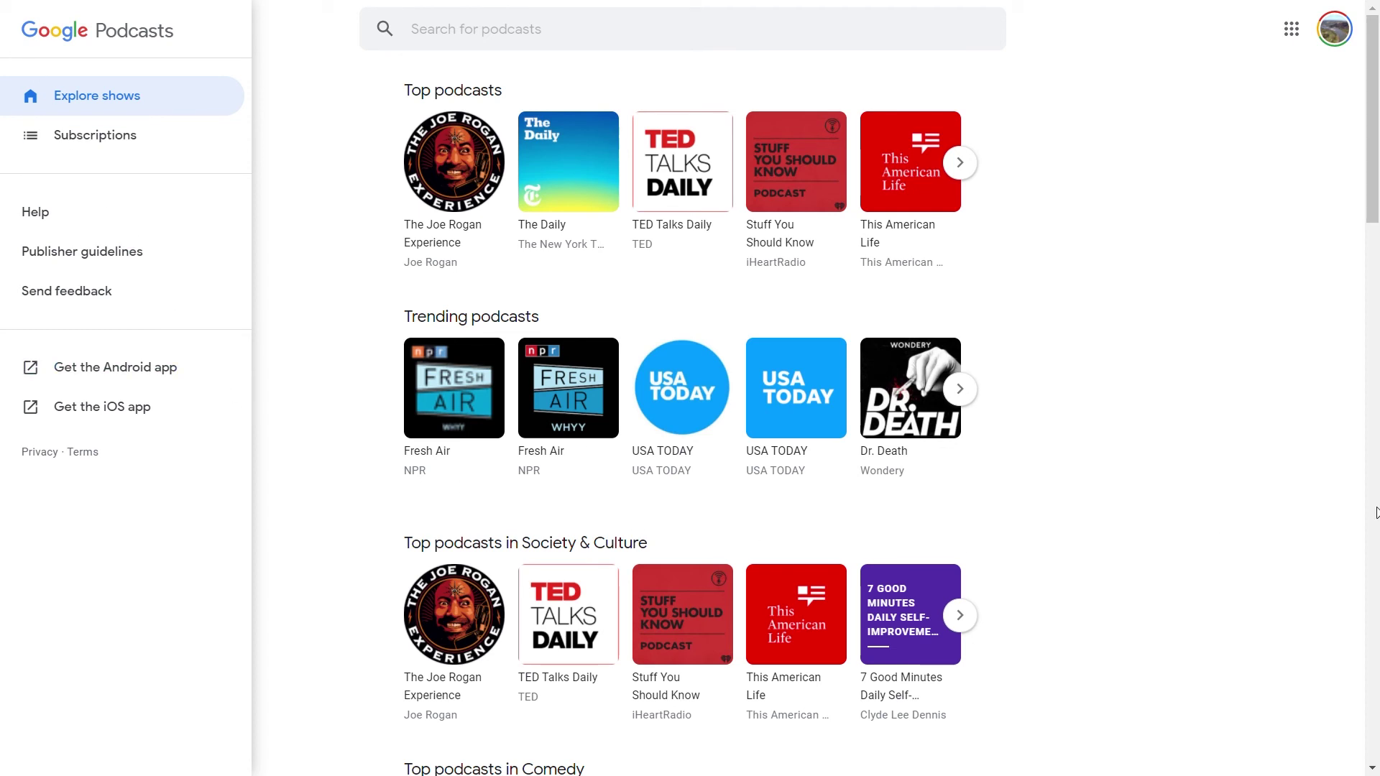
scroll(1320, 560, "down", 5)
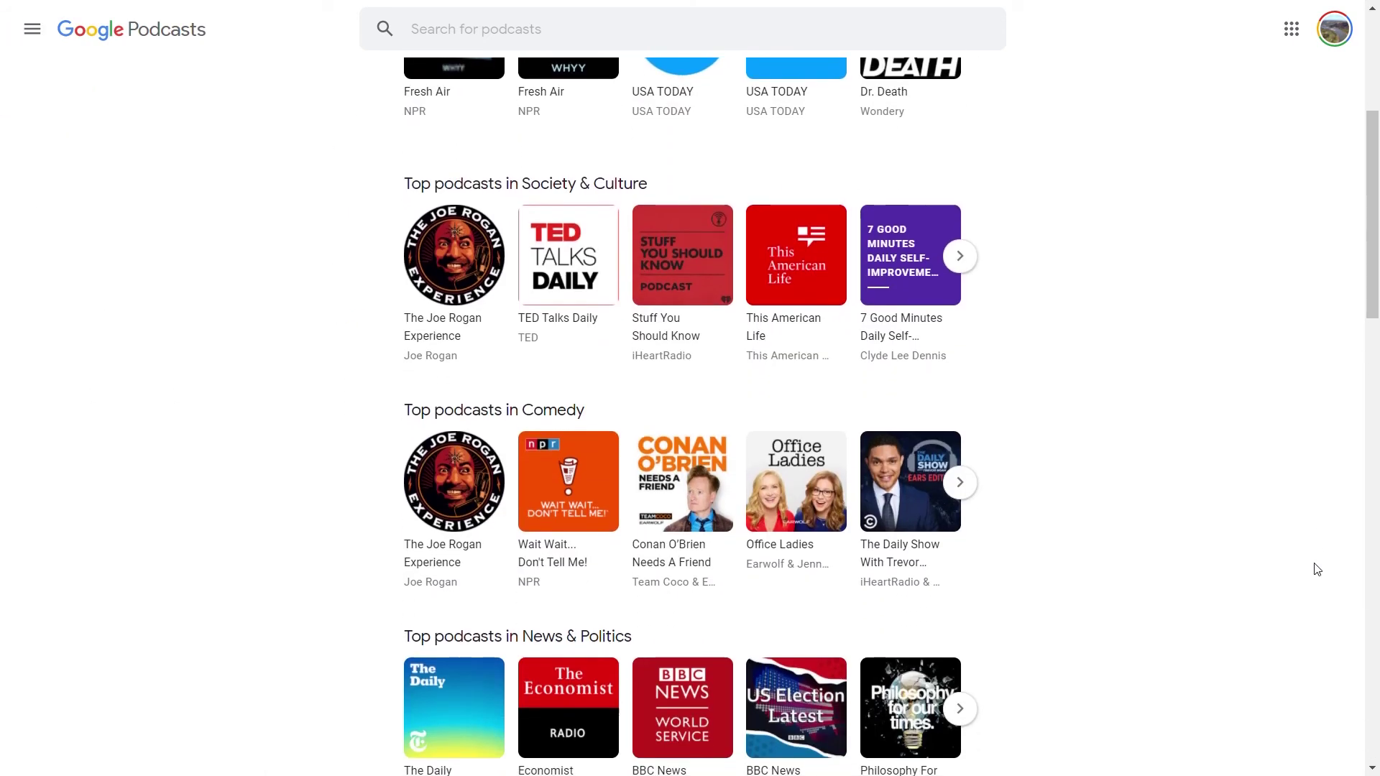
scroll(1317, 569, "down", 5)
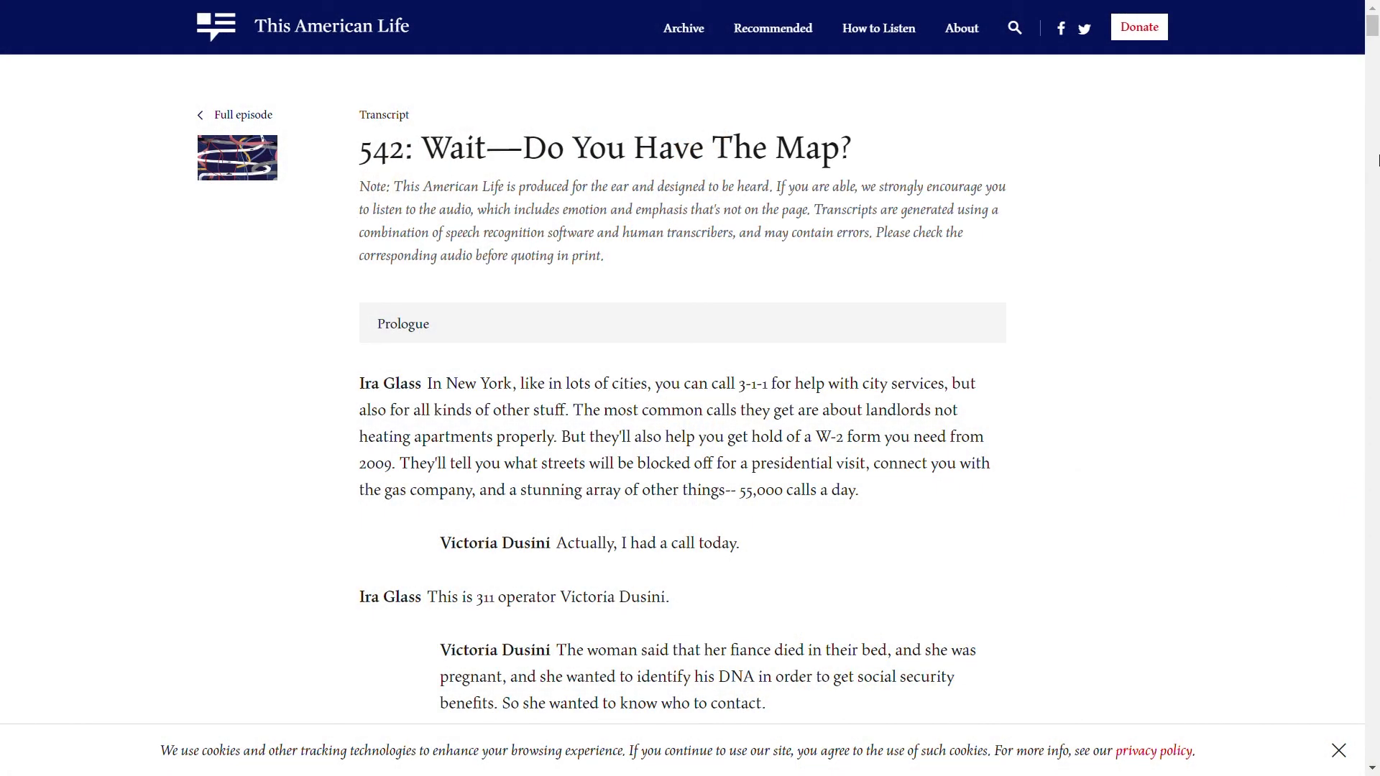
- Return to Rev's Services page showing Transcription at $1.25 per minute
left_click_drag(1373, 26, 1373, 38)
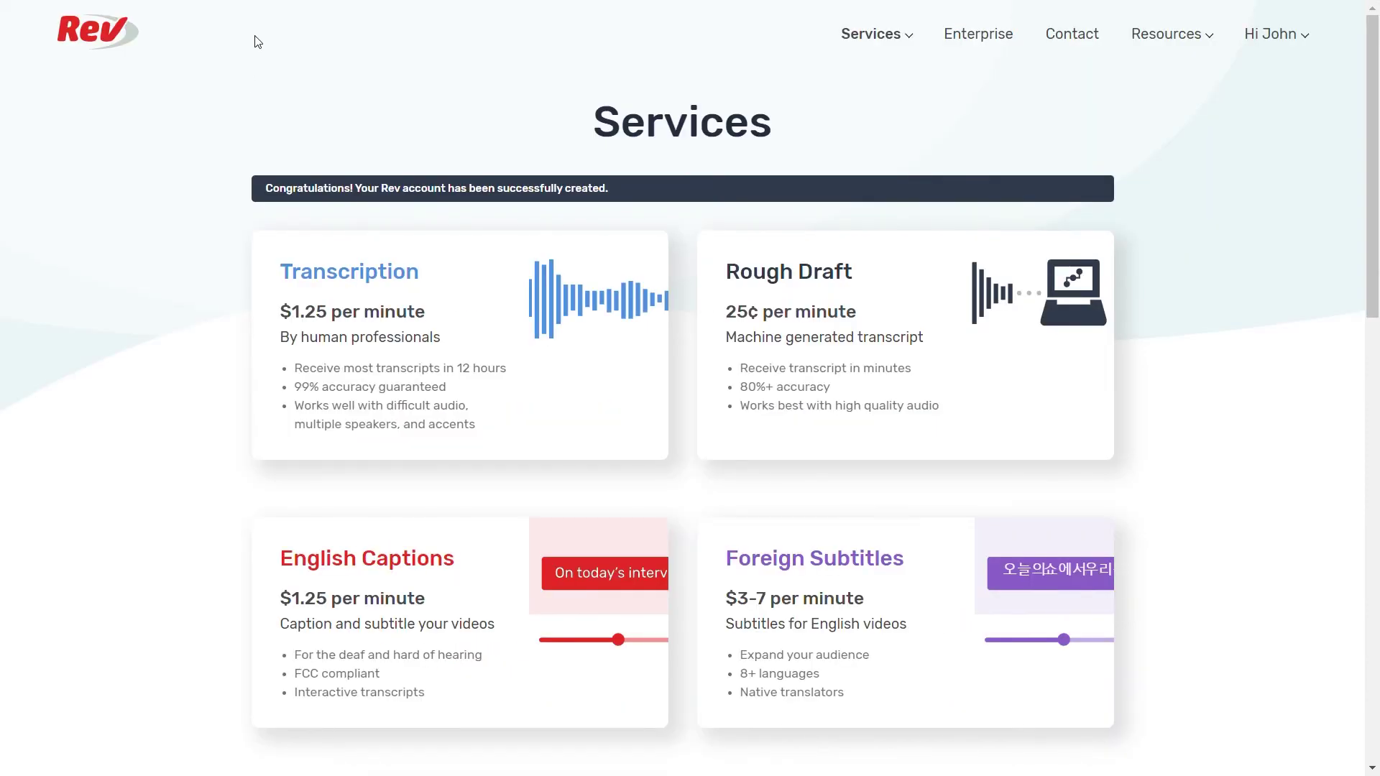